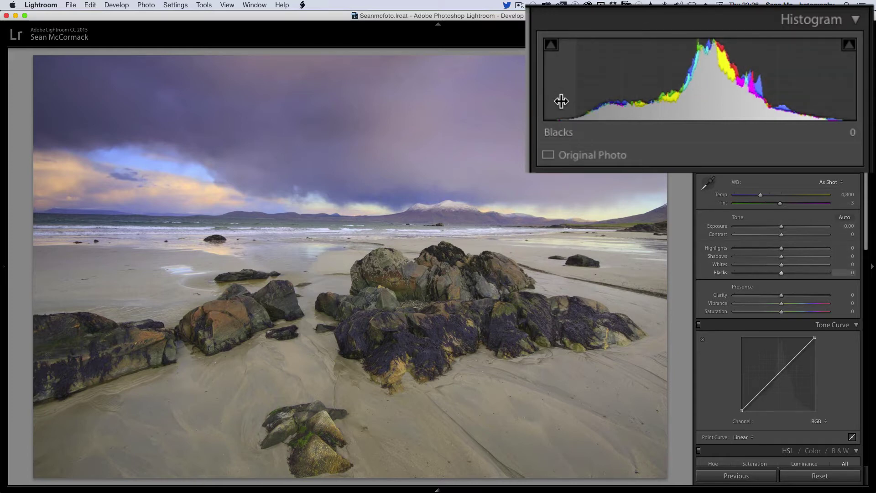
# - Set the beach photo's Blacks to -21 and Whites to +47
pyautogui.moveTo(717, 51); pyautogui.dragTo(705, 50)
pyautogui.moveTo(561, 102); pyautogui.dragTo(561, 102)
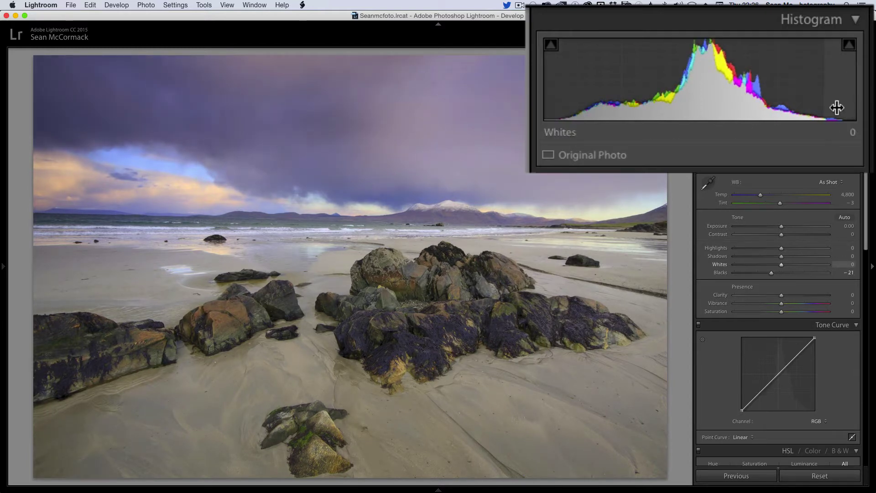
pyautogui.moveTo(807, 50); pyautogui.dragTo(819, 50)
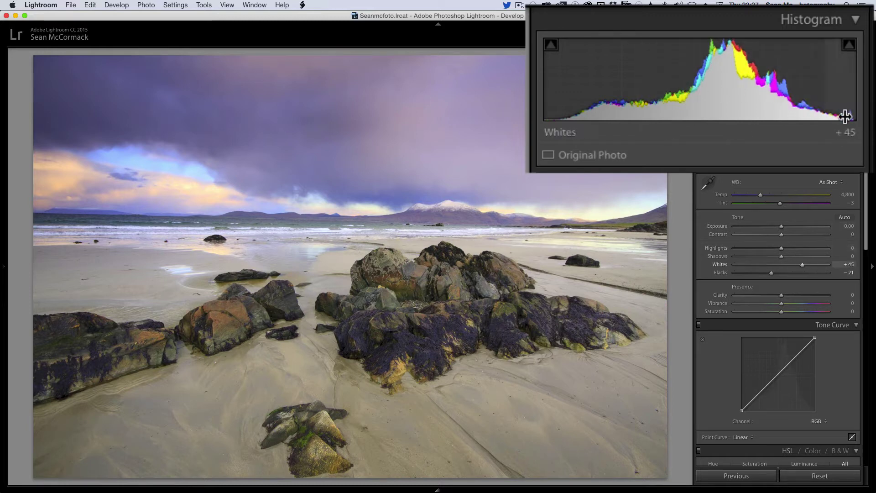
pyautogui.moveTo(816, 59); pyautogui.dragTo(816, 59)
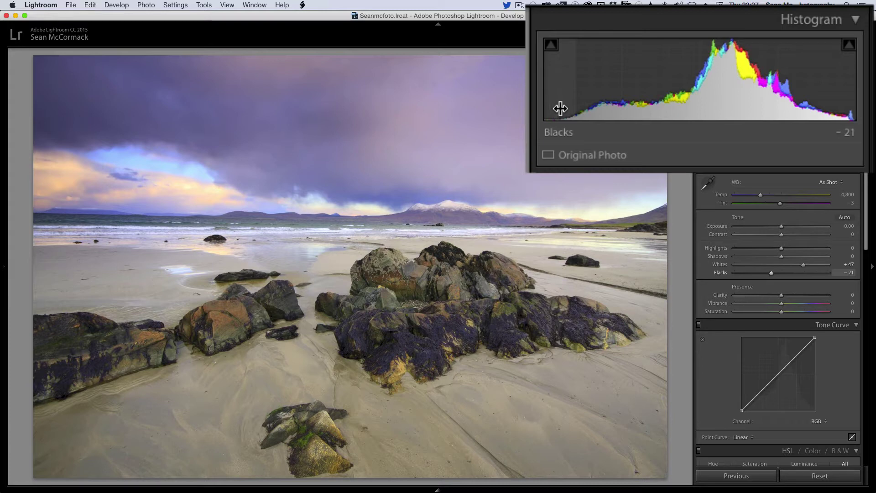
# - Turn on the shadow clipping warning and set the beach photo's Blacks to -19
pyautogui.click(551, 46)
pyautogui.moveTo(723, 73); pyautogui.dragTo(714, 73)
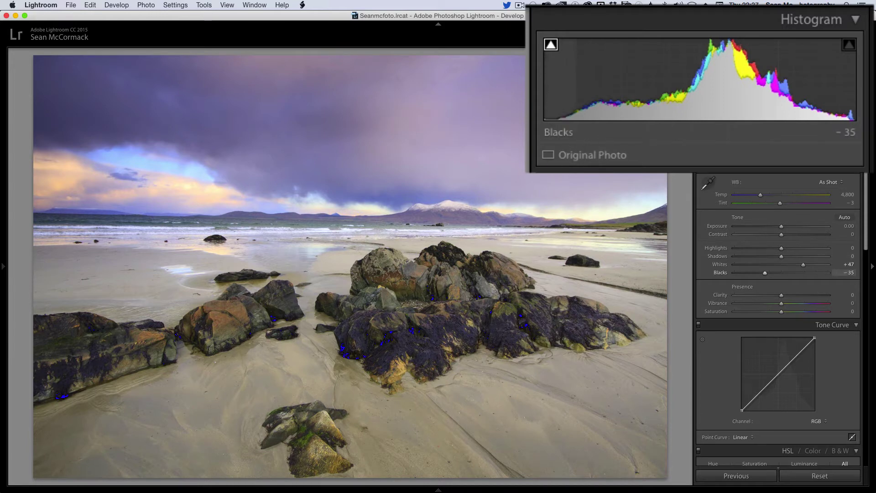
pyautogui.moveTo(712, 50); pyautogui.dragTo(716, 50)
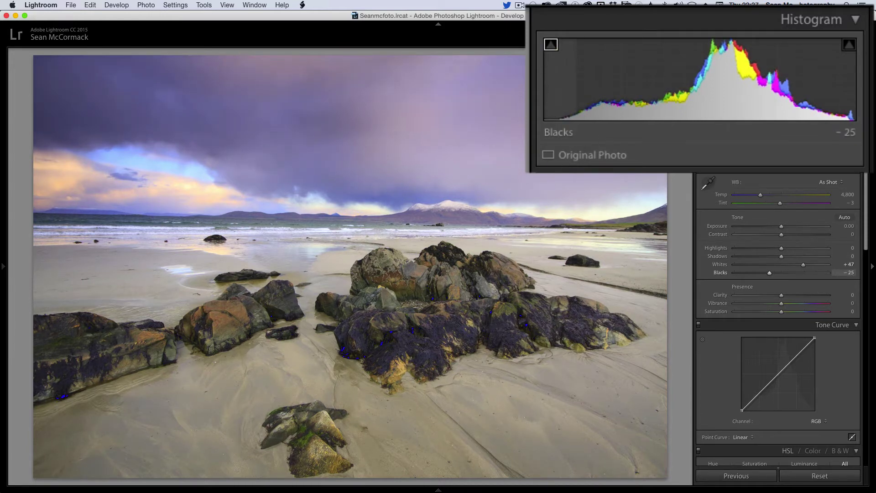
pyautogui.moveTo(554, 118); pyautogui.dragTo(553, 118)
pyautogui.moveTo(588, 91); pyautogui.dragTo(592, 91)
pyautogui.moveTo(549, 112); pyautogui.dragTo(550, 111)
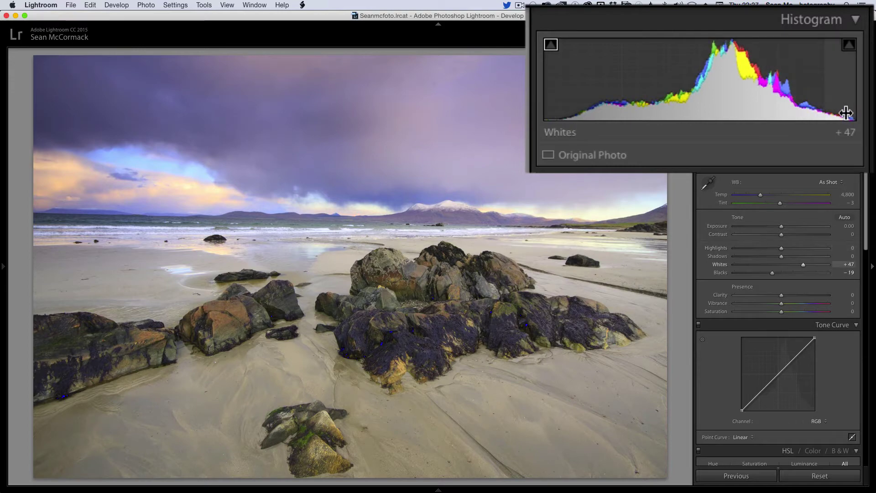
# - Turn on the highlight clipping warning, try Whites at +81, and settle the beach photo's Whites at +52
pyautogui.moveTo(845, 113); pyautogui.dragTo(853, 112)
pyautogui.click(849, 45)
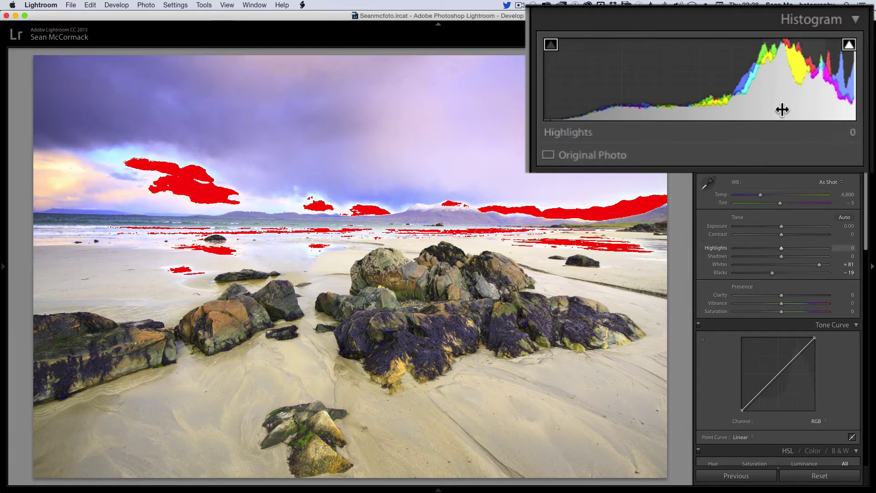
pyautogui.press('j')
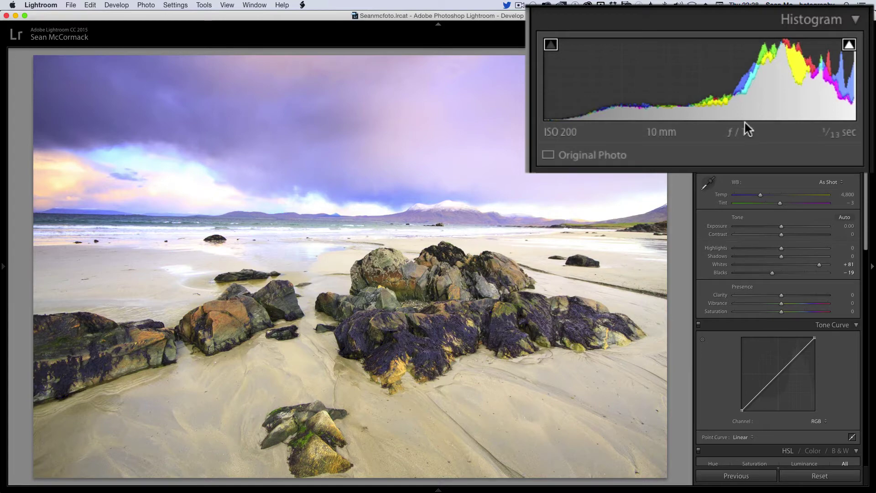
pyautogui.press('j')
pyautogui.moveTo(832, 102); pyautogui.dragTo(801, 102)
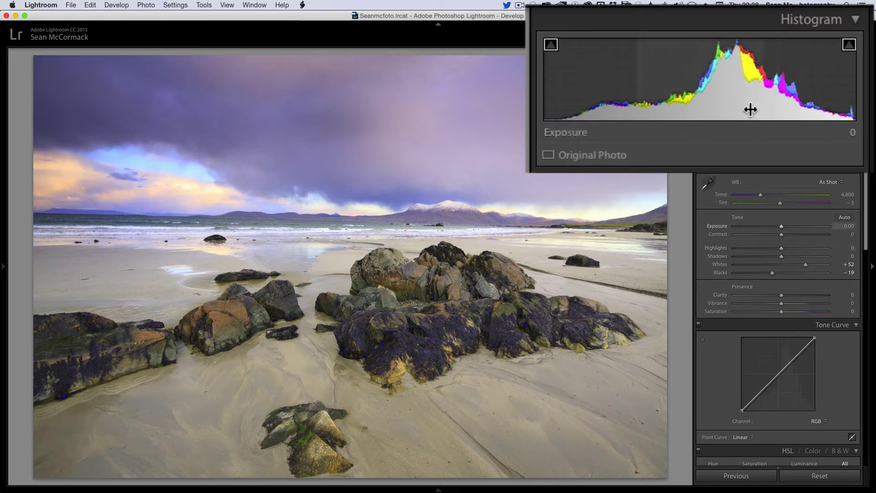
# - Switch to the London night photo with light trails and set its Blacks to +14
pyautogui.moveTo(456, 491)
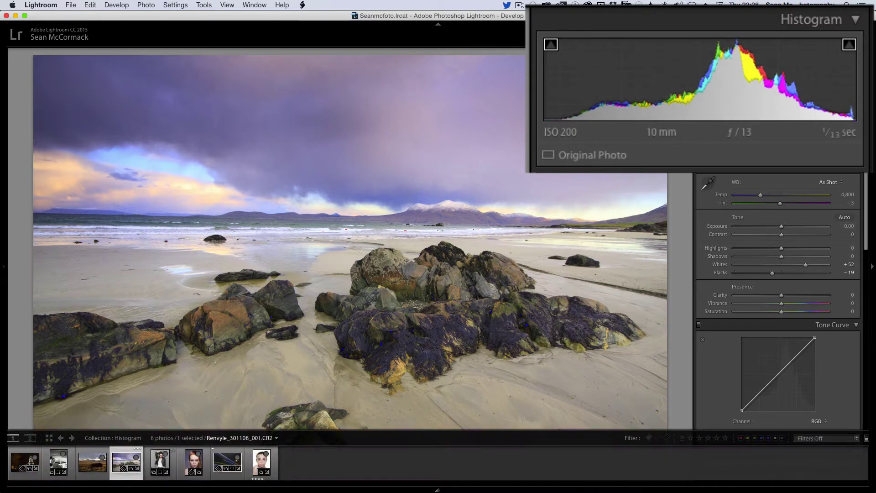
pyautogui.click(224, 464)
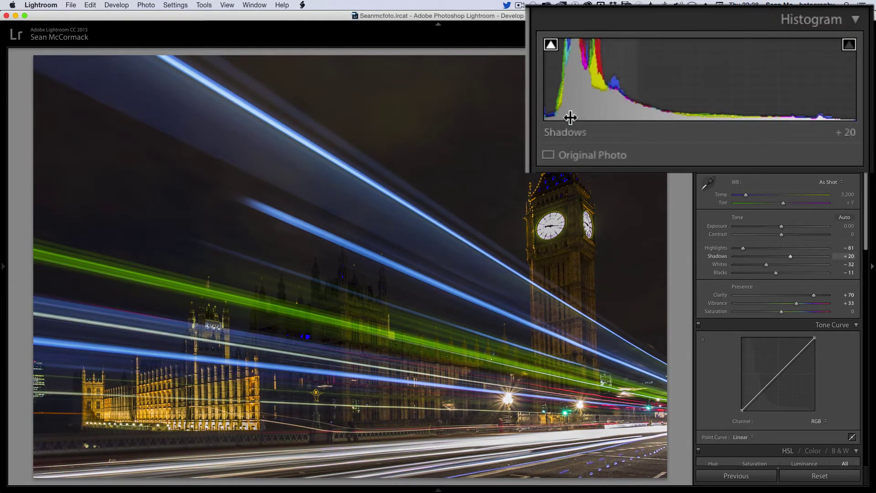
pyautogui.moveTo(559, 82); pyautogui.dragTo(568, 82)
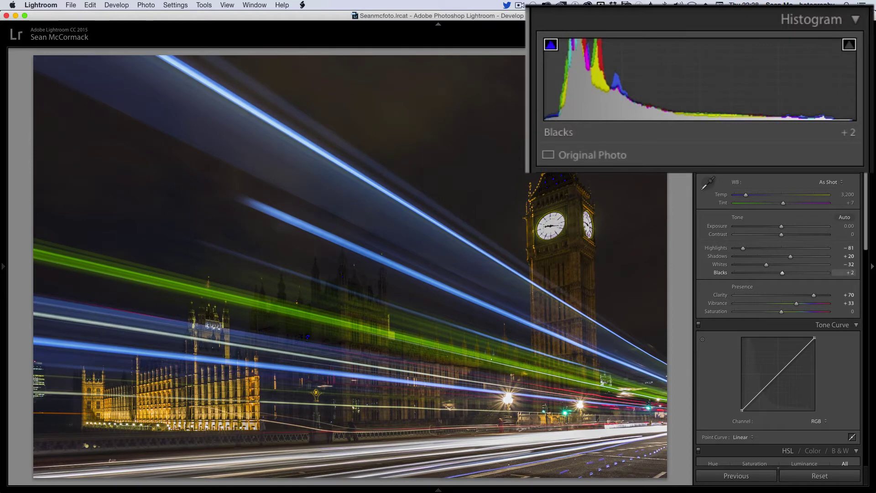
pyautogui.moveTo(567, 82); pyautogui.dragTo(599, 82)
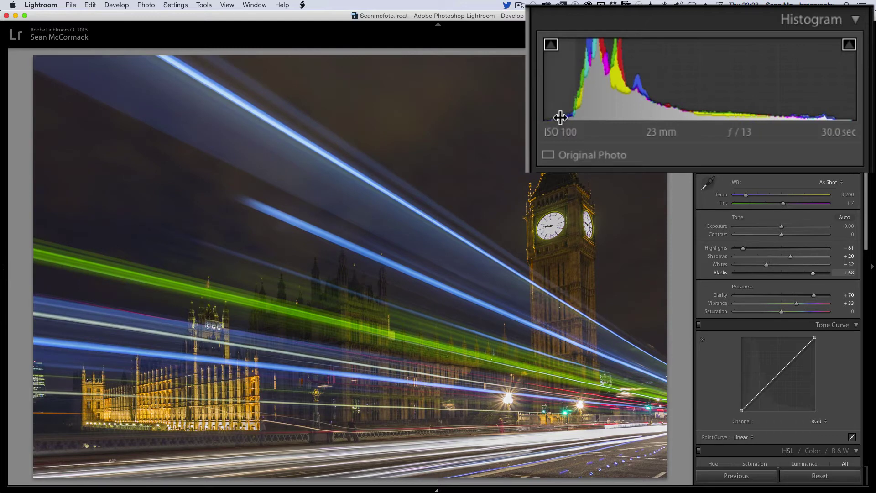
pyautogui.moveTo(599, 82); pyautogui.dragTo(591, 82)
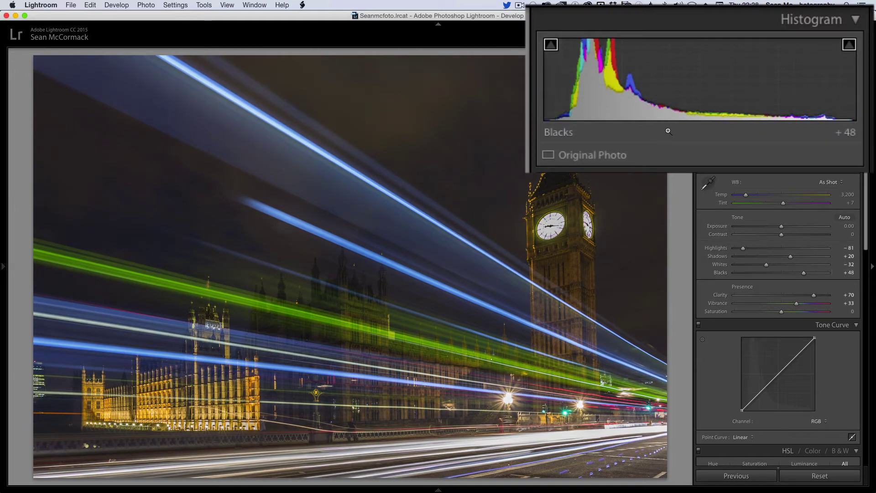
pyautogui.moveTo(590, 82); pyautogui.dragTo(583, 82)
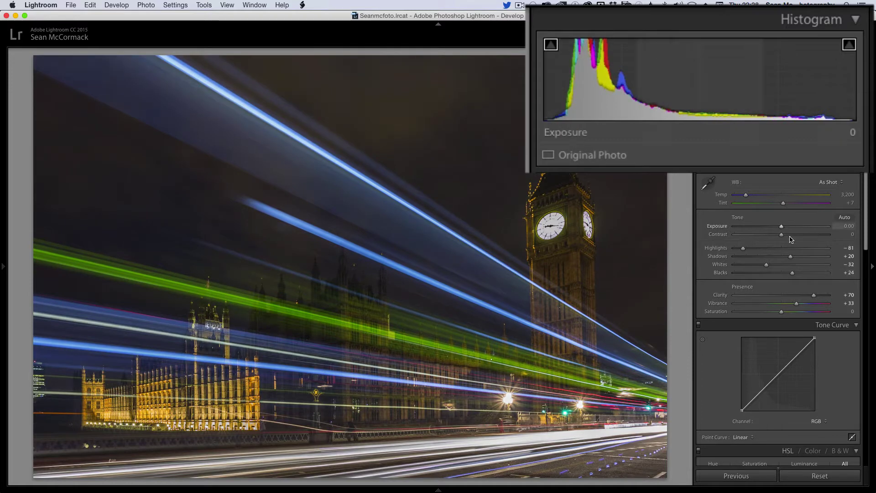
pyautogui.moveTo(792, 272); pyautogui.dragTo(788, 274)
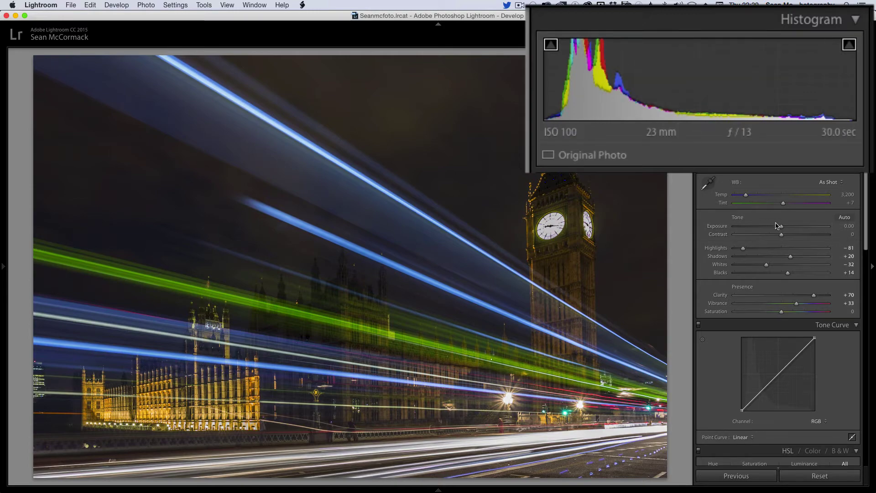
# - Try Exposure at +2.15 on the London night photo, reset it, and set Contrast to +20
pyautogui.moveTo(781, 228)
pyautogui.mouseDown()
pyautogui.moveTo(804, 231)
pyautogui.moveTo(794, 232)
pyautogui.mouseUp()
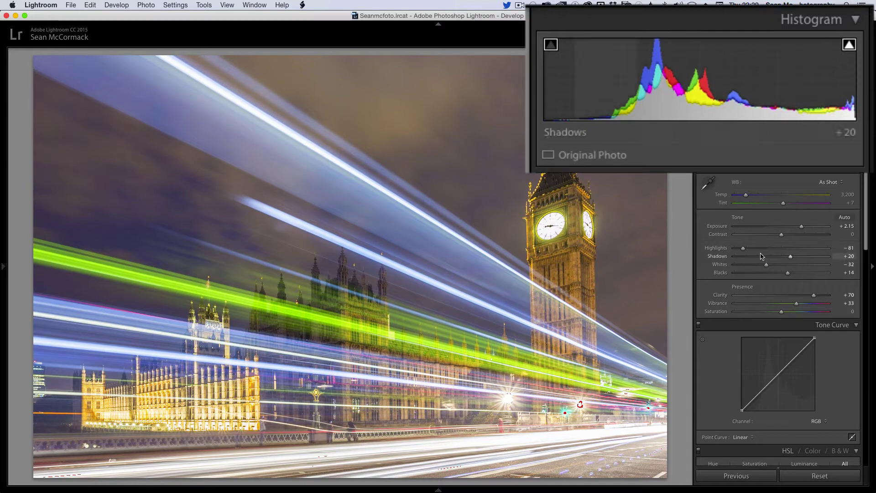
pyautogui.doubleClick(714, 226)
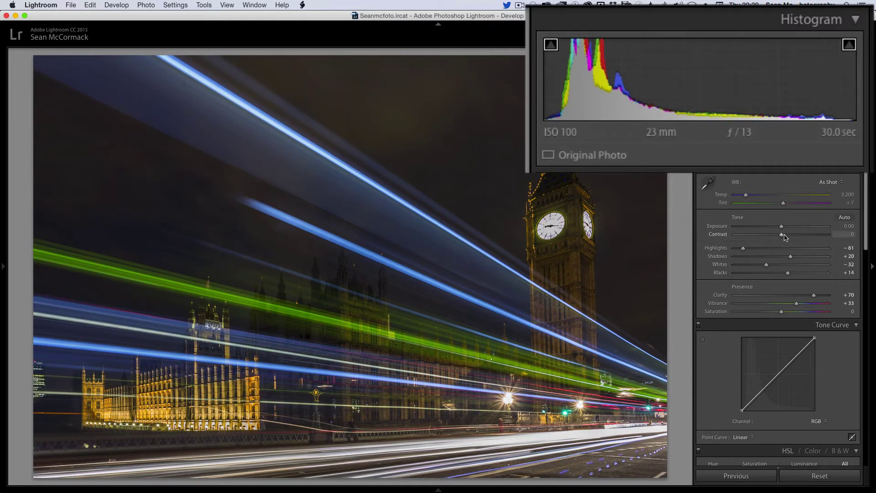
pyautogui.moveTo(785, 237); pyautogui.dragTo(789, 237)
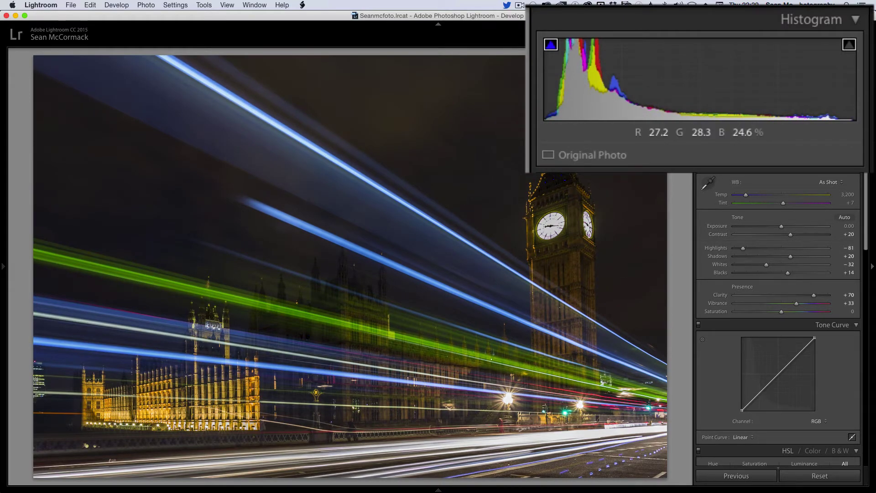
# - Switch to the floodlit church photo and set Highlights to -21, Shadows to +34, Whites to -53 and Blacks to +37
pyautogui.moveTo(392, 488)
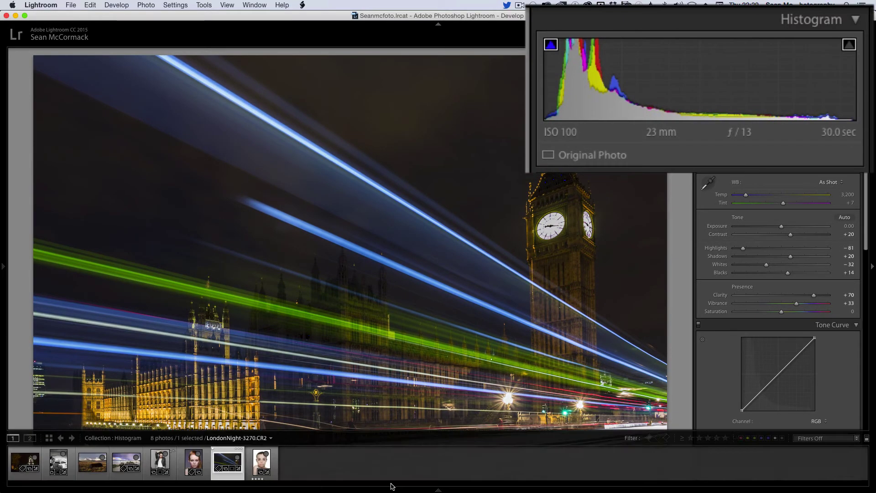
pyautogui.click(20, 466)
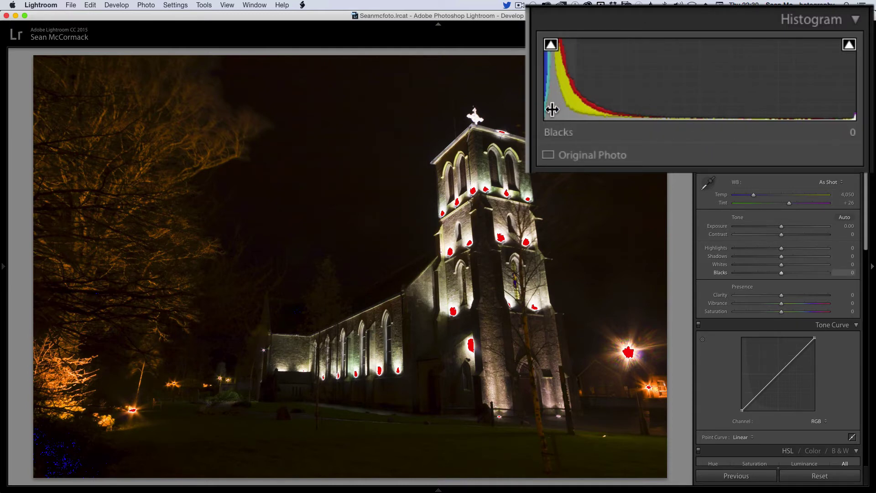
pyautogui.moveTo(549, 113); pyautogui.dragTo(583, 107)
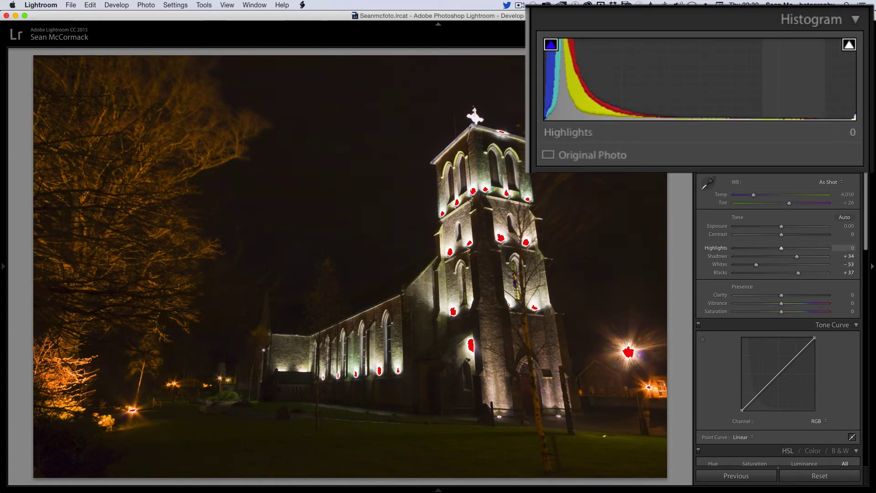
pyautogui.moveTo(794, 80); pyautogui.dragTo(778, 80)
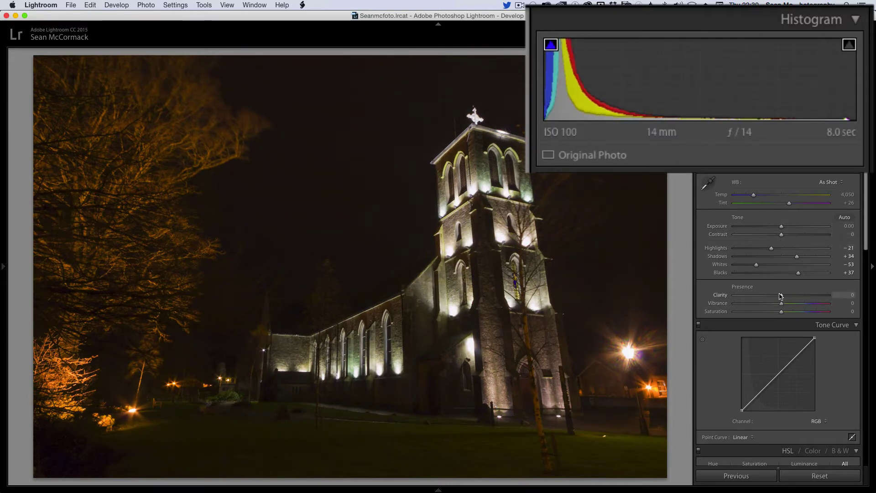
# - Set the church photo's Clarity to +24 and Contrast to +40
pyautogui.scroll(1, 791, 295)
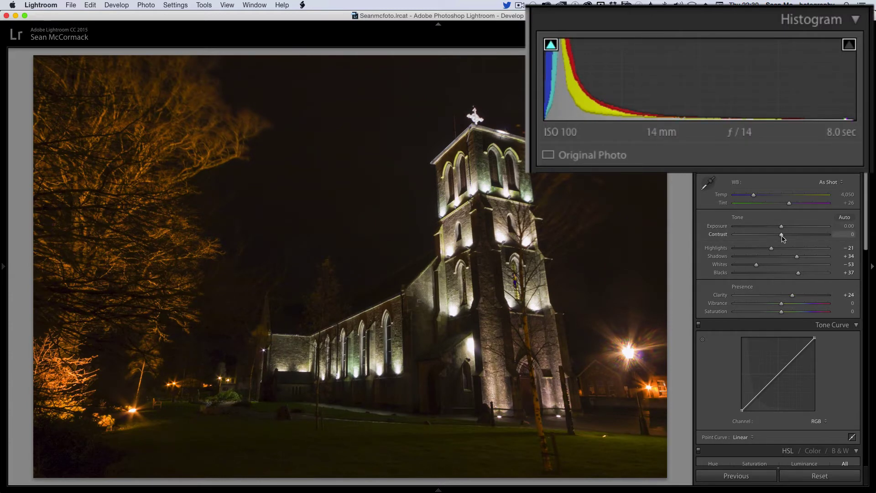
pyautogui.moveTo(782, 235); pyautogui.dragTo(788, 236)
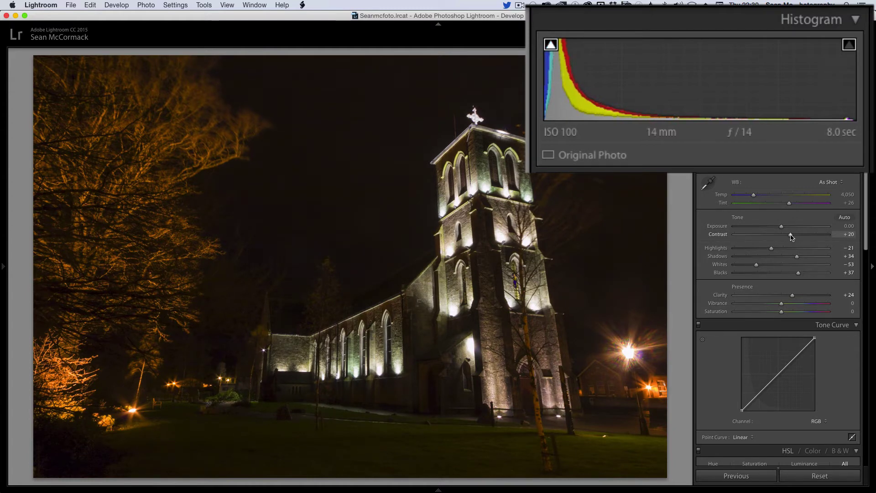
pyautogui.moveTo(791, 237); pyautogui.dragTo(800, 238)
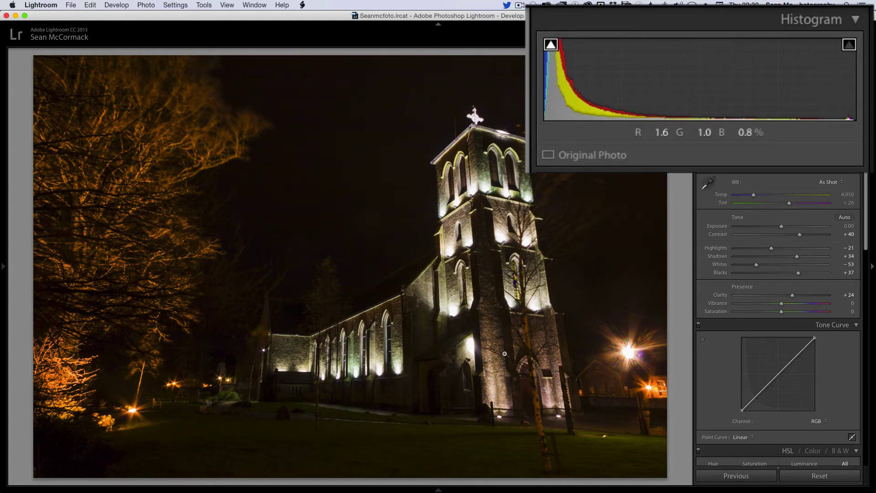
# - Switch to the portrait on the white background, hide the clipping warnings, and set its Blacks to -29
pyautogui.click(439, 488)
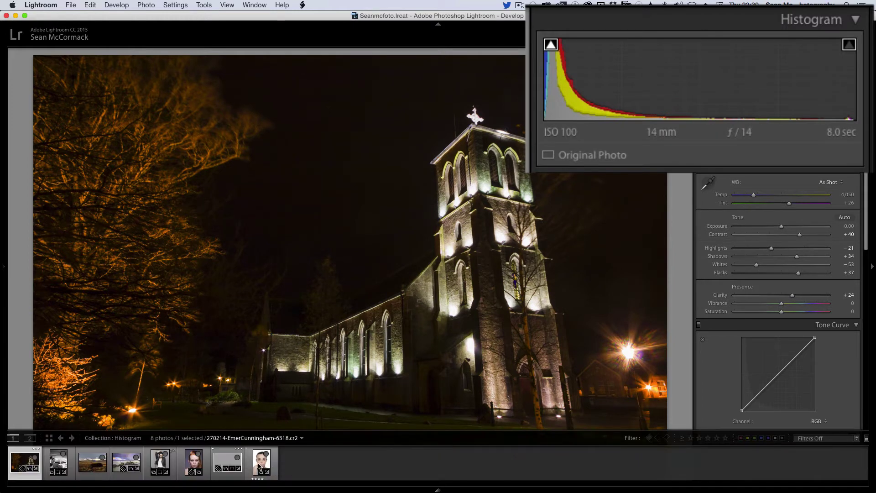
pyautogui.click(260, 462)
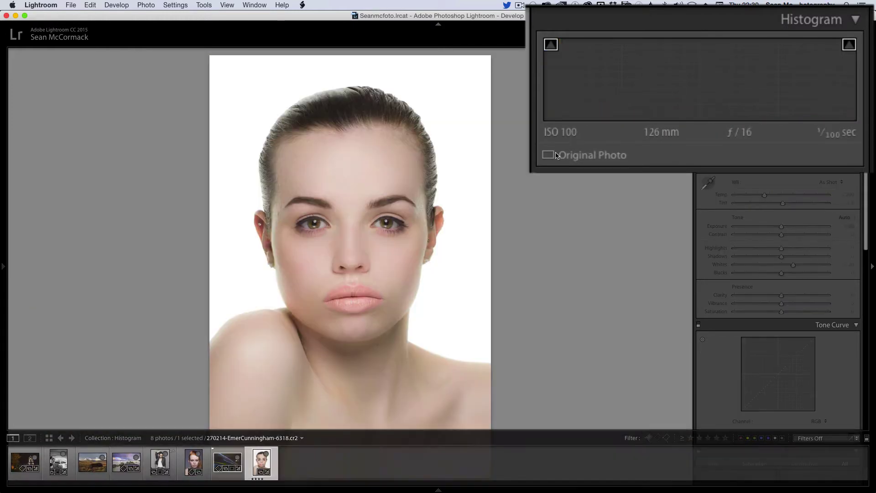
pyautogui.press('j')
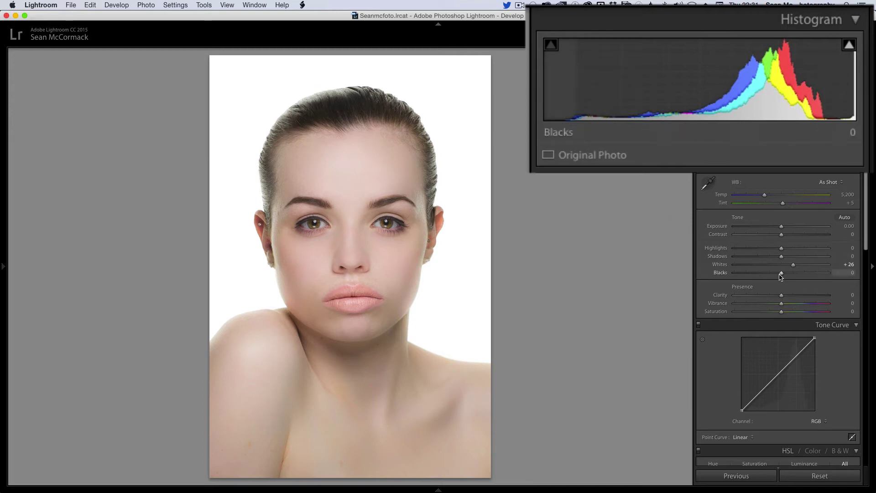
pyautogui.moveTo(777, 275); pyautogui.dragTo(763, 273)
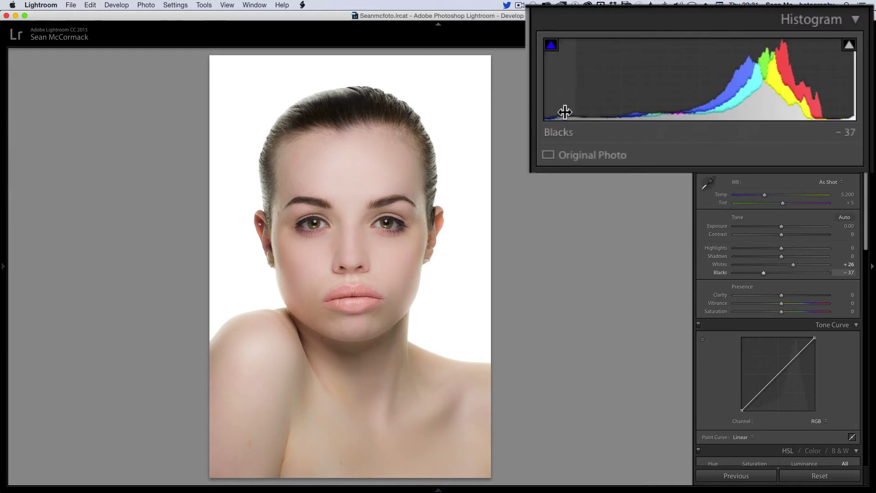
pyautogui.moveTo(555, 105); pyautogui.dragTo(563, 105)
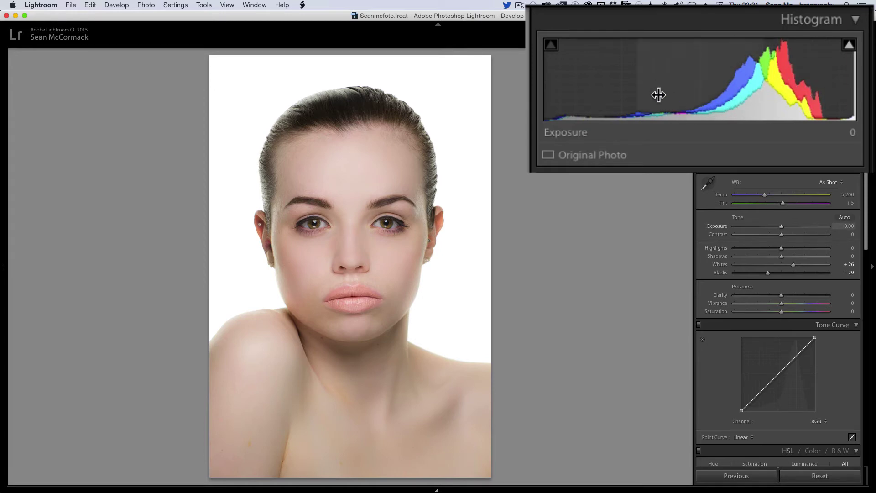
# - Switch to the leather-jacket fashion photo, set its Blacks to 2, and inspect its process version indicator
pyautogui.moveTo(438, 490)
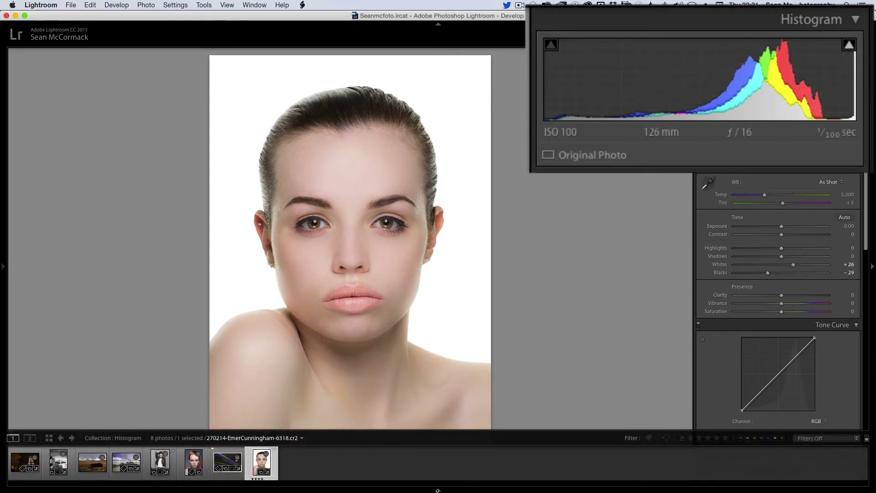
pyautogui.click(156, 462)
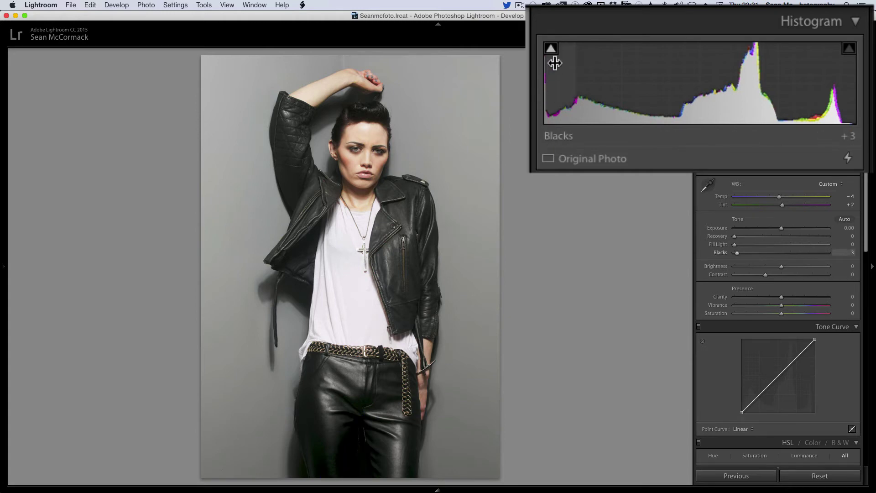
pyautogui.moveTo(548, 115)
pyautogui.mouseDown()
pyautogui.moveTo(538, 115)
pyautogui.moveTo(545, 115)
pyautogui.mouseUp()
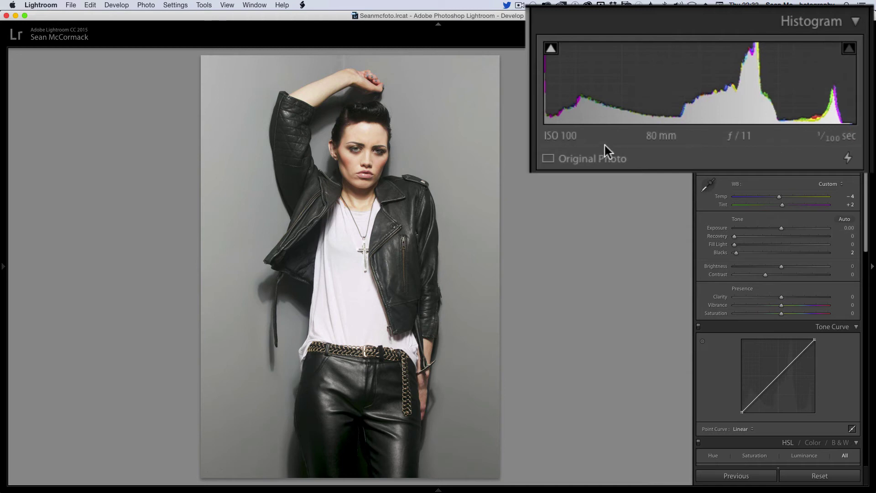
pyautogui.moveTo(848, 159)
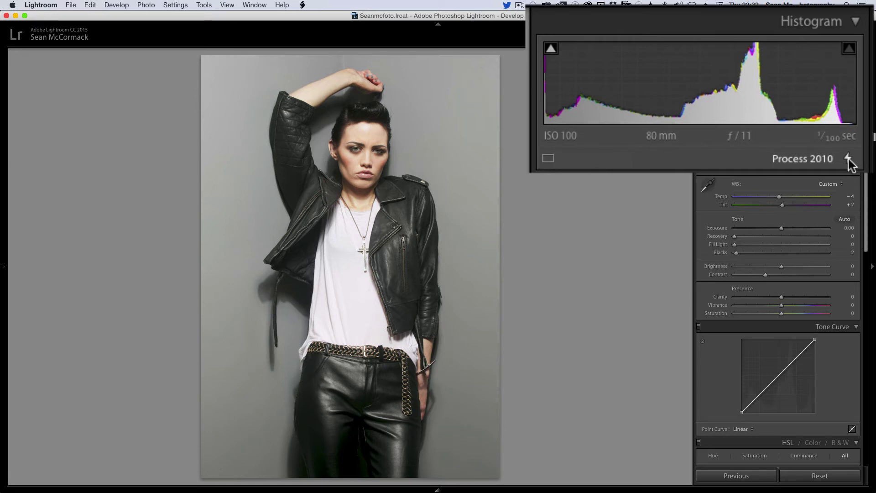
# - Update the leather-jacket photo to the current process version and reset its Blacks to 0
pyautogui.click(848, 160)
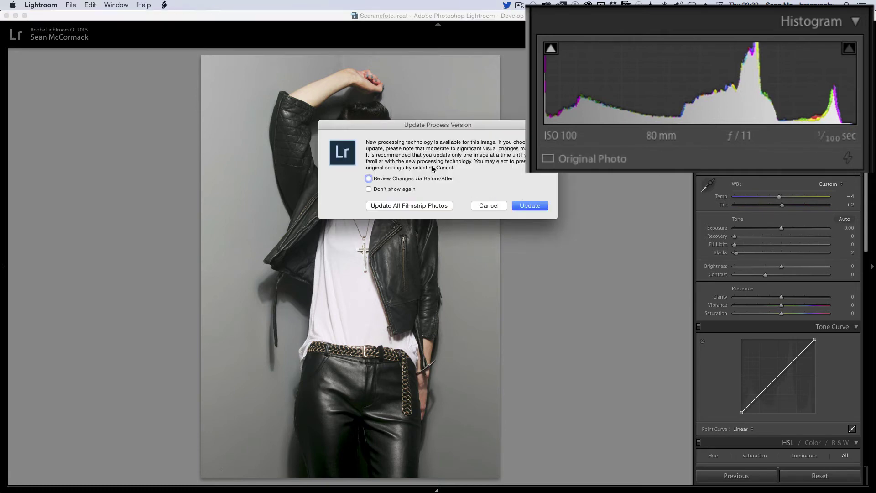
pyautogui.click(527, 206)
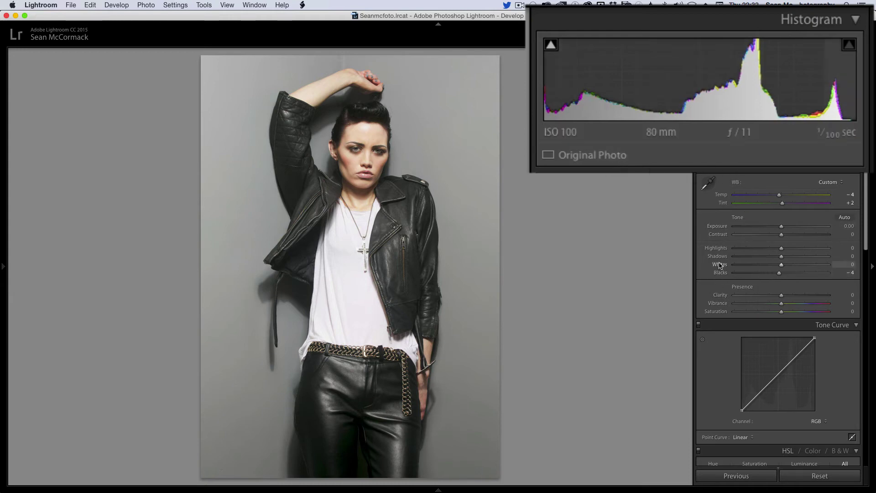
pyautogui.doubleClick(718, 273)
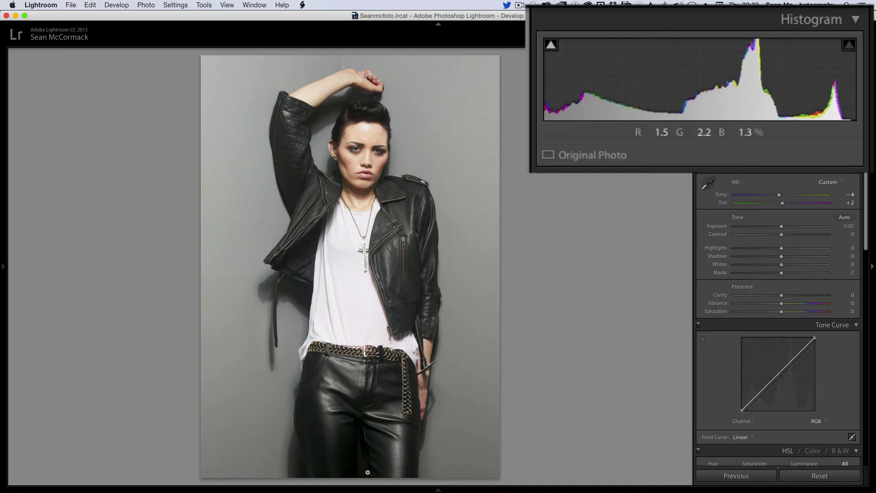
pyautogui.moveTo(552, 50)
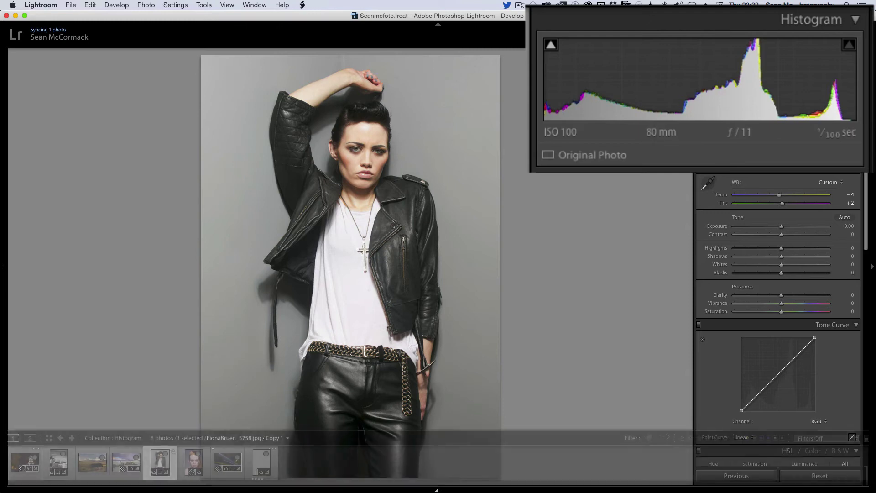
# - Switch to the red-haired portrait and neutralise its white balance by sampling the backdrop, giving Temp 5,100 and Tint -22
pyautogui.moveTo(437, 490)
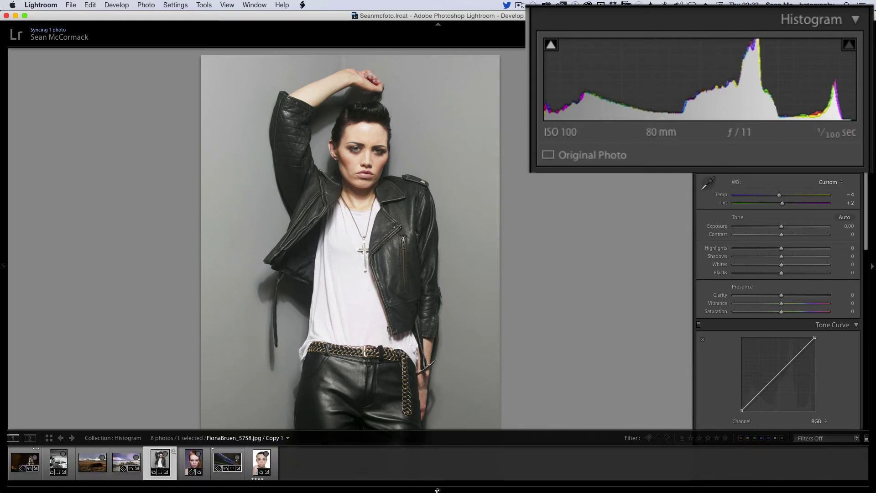
pyautogui.click(196, 462)
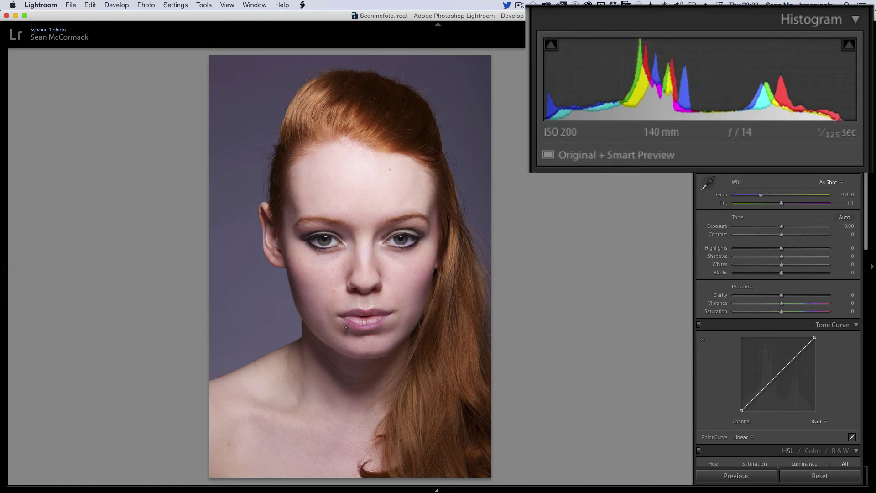
pyautogui.click(708, 182)
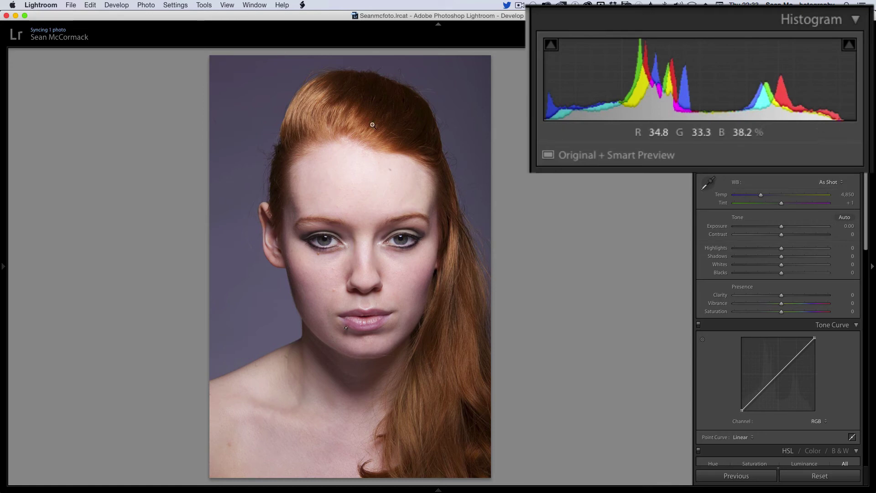
pyautogui.click(709, 184)
pyautogui.click(708, 183)
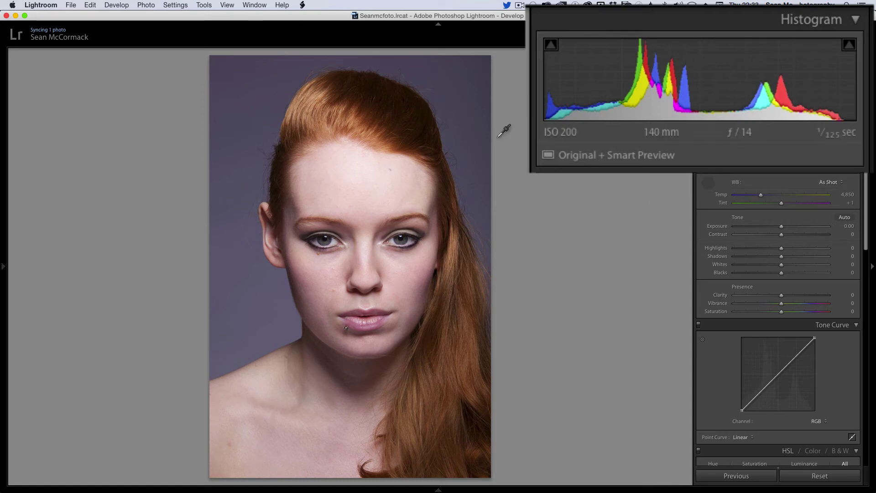
pyautogui.click(259, 118)
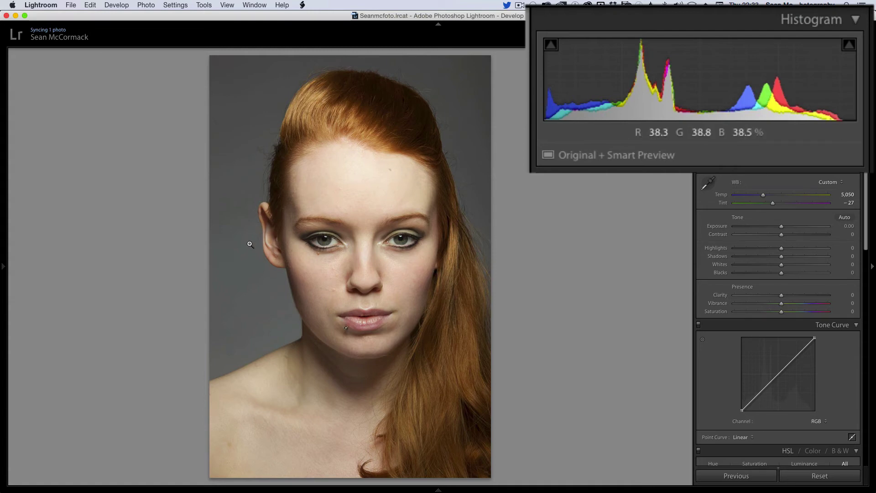
pyautogui.click(708, 183)
pyautogui.click(263, 323)
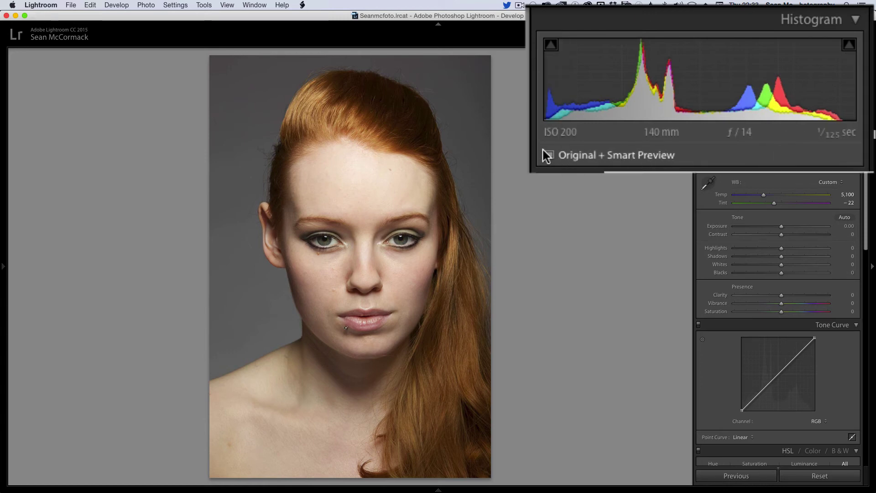
# - View the London night photo, switch to the rocky beach photo, and build a Smart Preview for it
pyautogui.moveTo(437, 490)
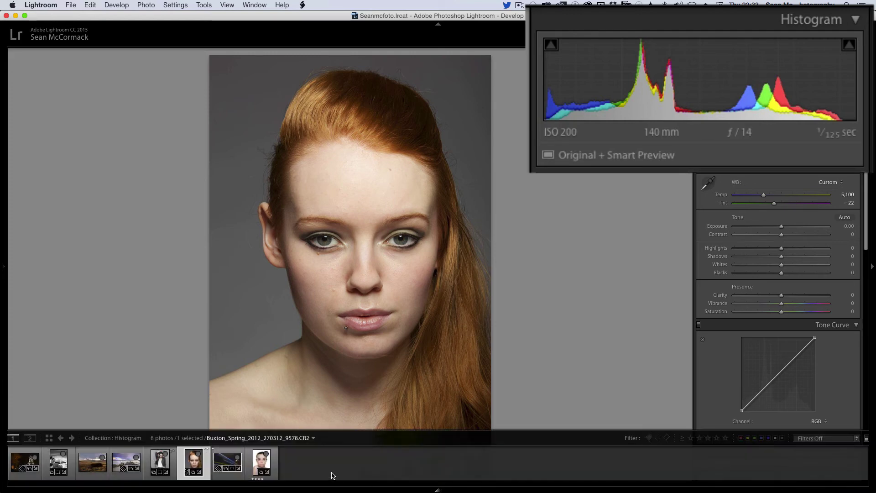
pyautogui.click(226, 463)
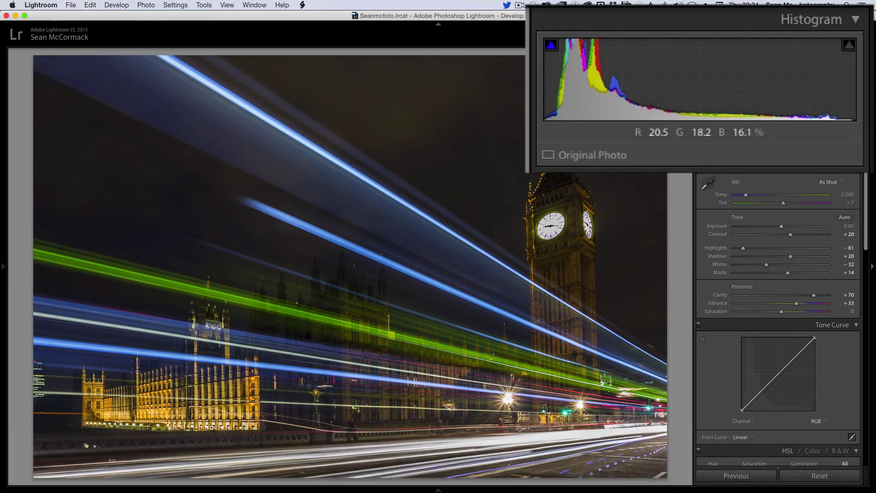
pyautogui.moveTo(430, 485)
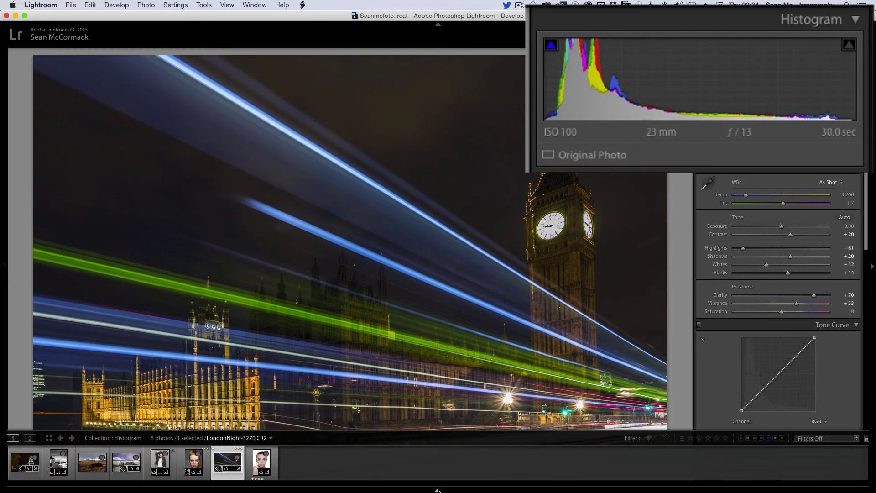
pyautogui.click(126, 460)
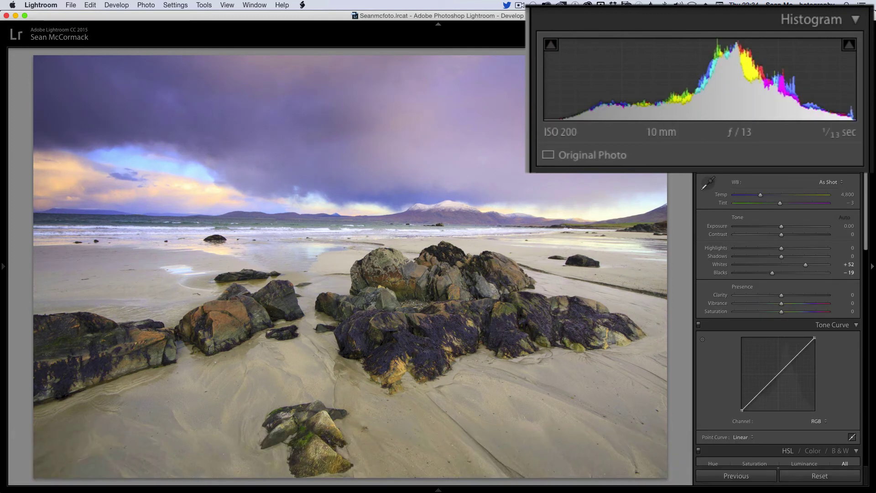
pyautogui.click(583, 160)
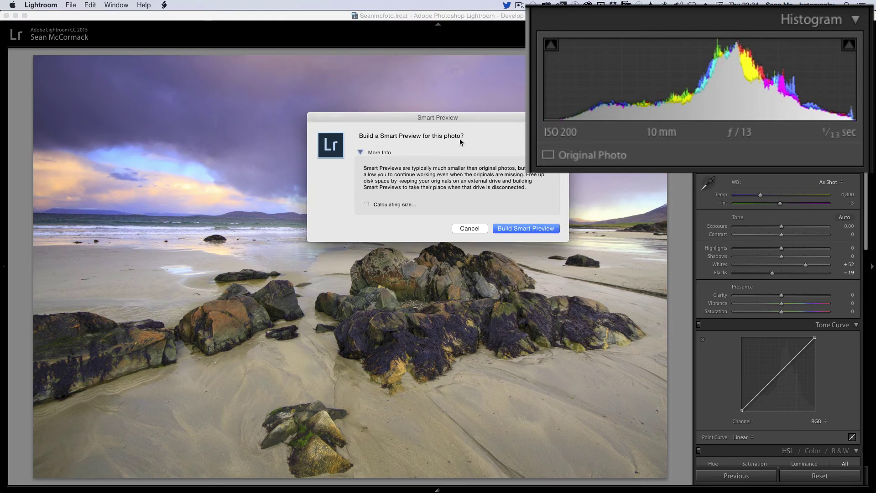
pyautogui.click(518, 229)
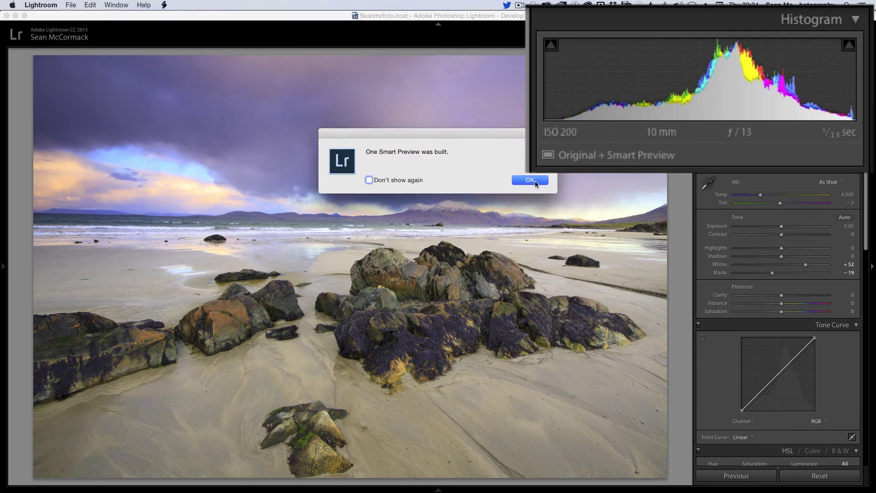
pyautogui.click(530, 182)
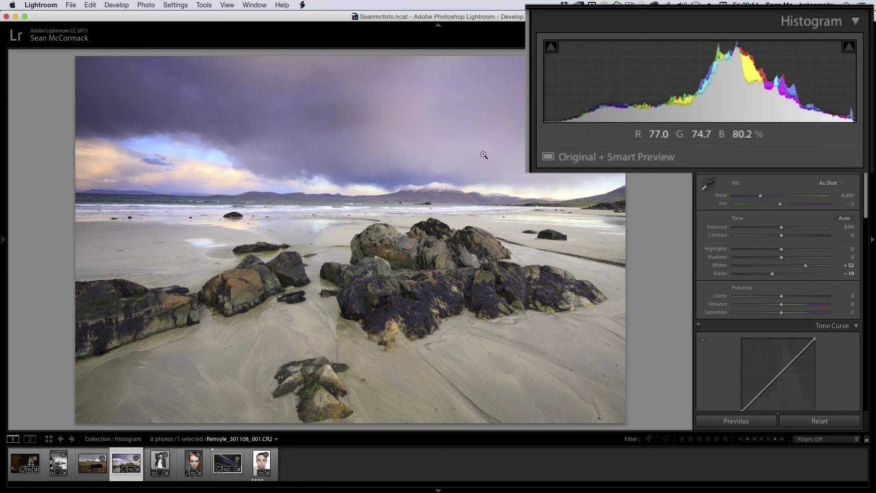
# - Reveal the beach photo's original file in Finder and rename it Renvyle_301108_001e.CR2 to break its catalog link
pyautogui.press('super+r')
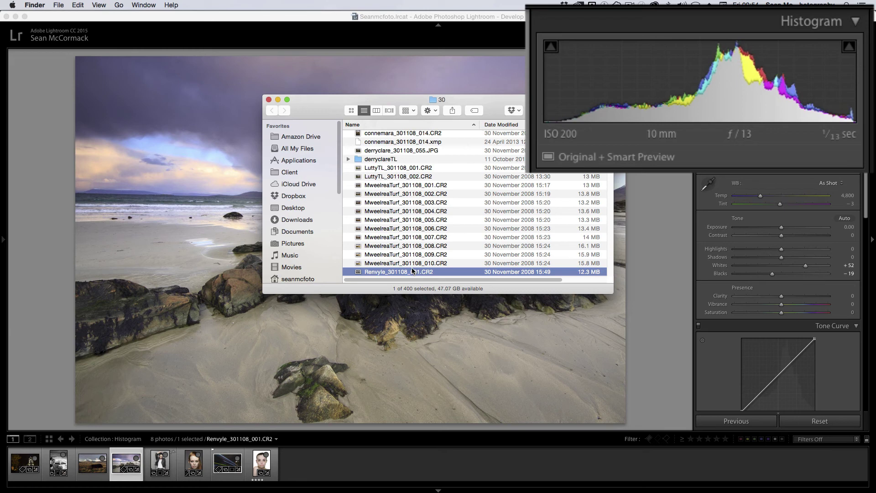
pyautogui.click(412, 271)
pyautogui.press('Right')
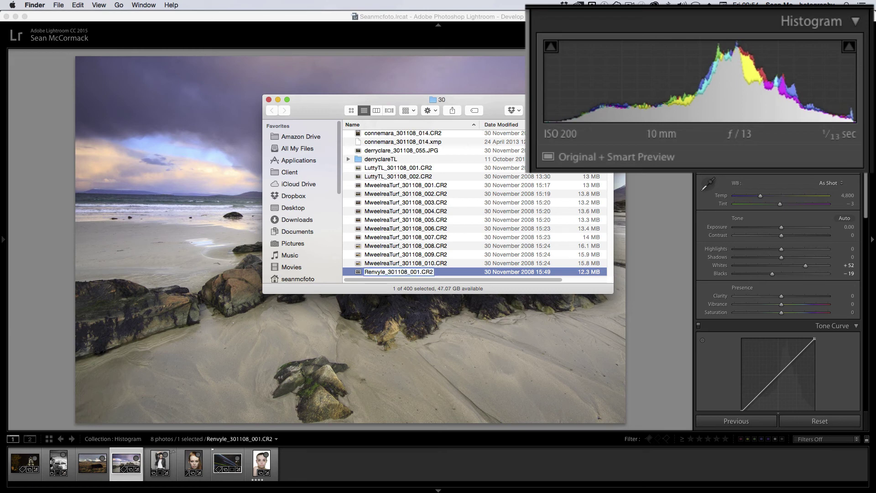
pyautogui.press('Return')
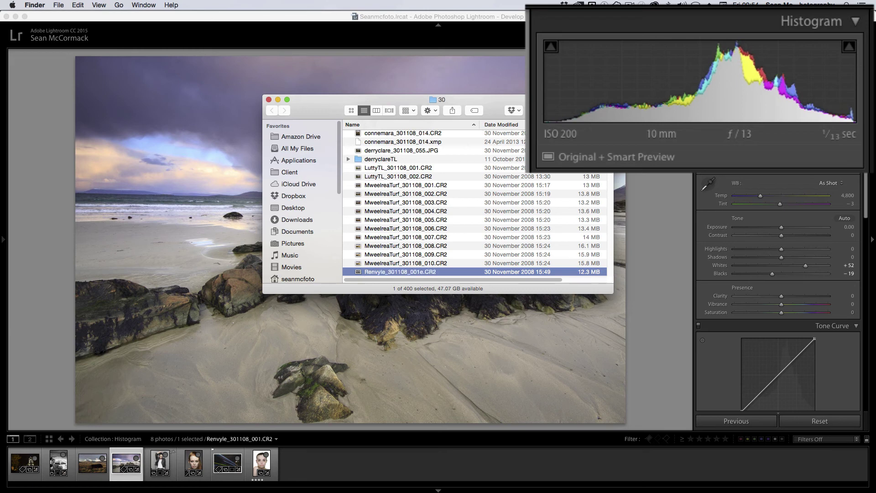
# - Return to Lightroom, set the beach photo's Saturation to -100, and zoom in on the rocks
pyautogui.click(666, 195)
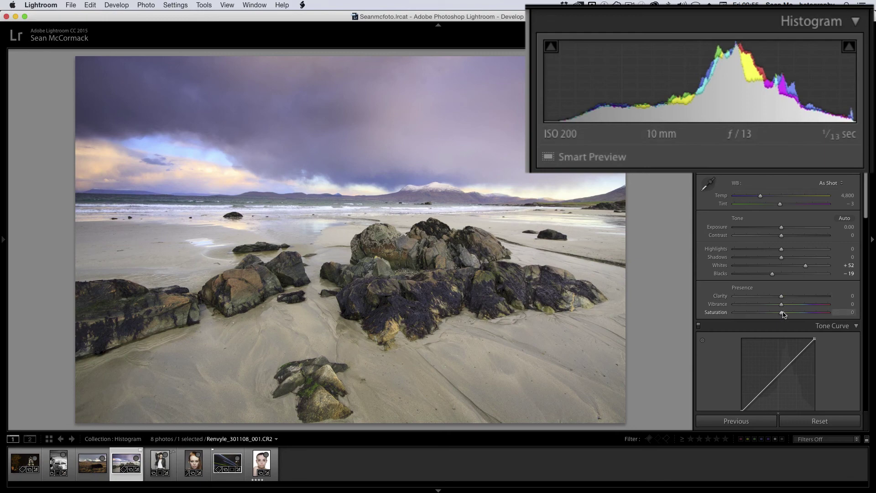
pyautogui.moveTo(782, 312); pyautogui.dragTo(733, 313)
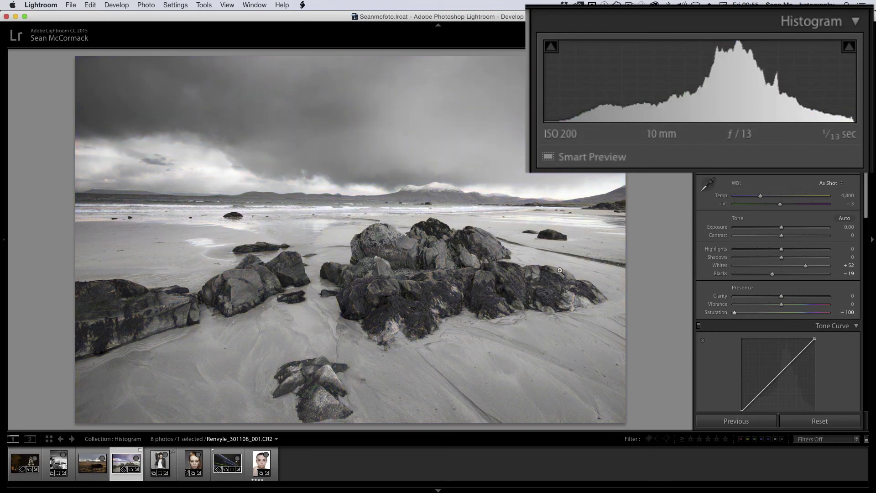
pyautogui.click(418, 240)
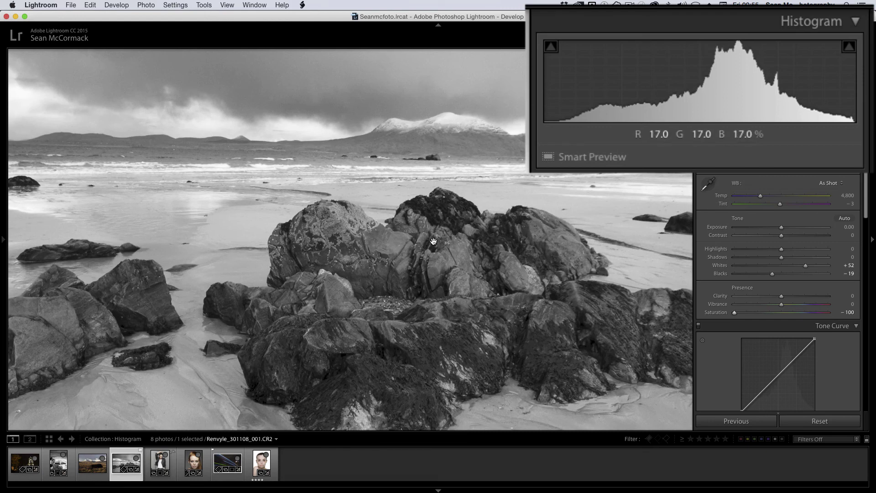
# - Switch to Finder, rename the original file back to Renvyle_301108_001.CR2, and return to Lightroom to view the whole relinked beach photo
pyautogui.press('super+Tab')
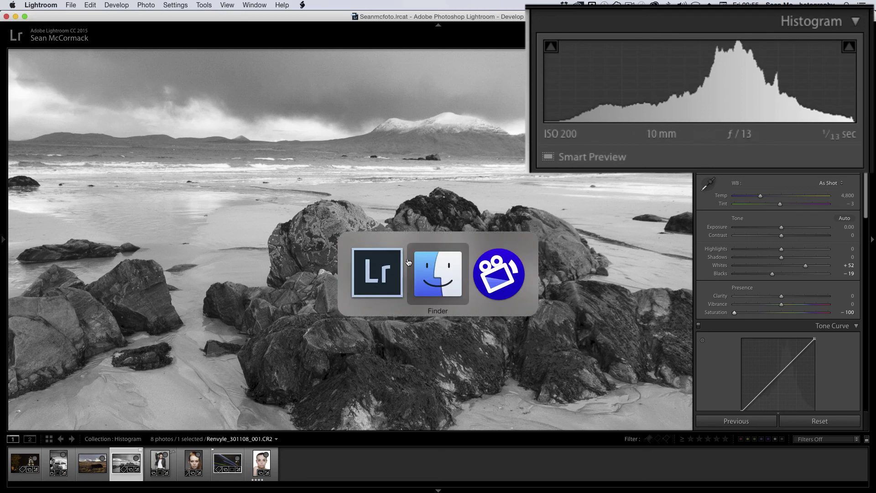
pyautogui.click(429, 275)
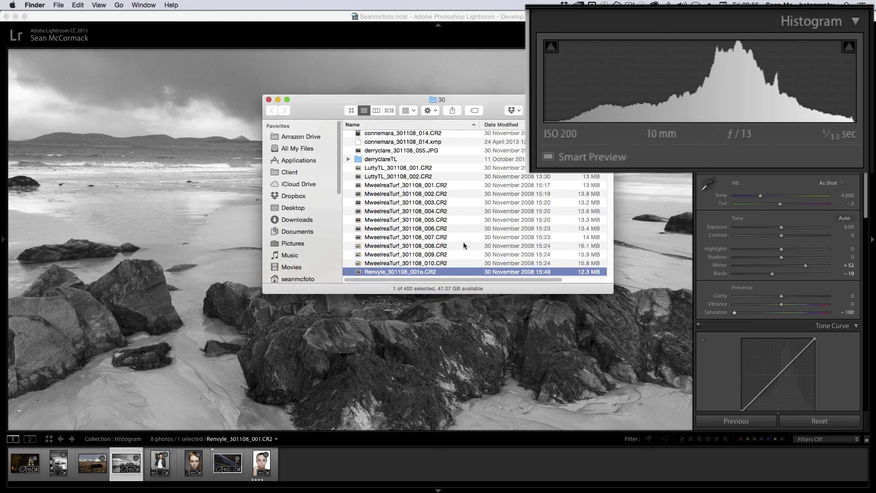
pyautogui.click(422, 273)
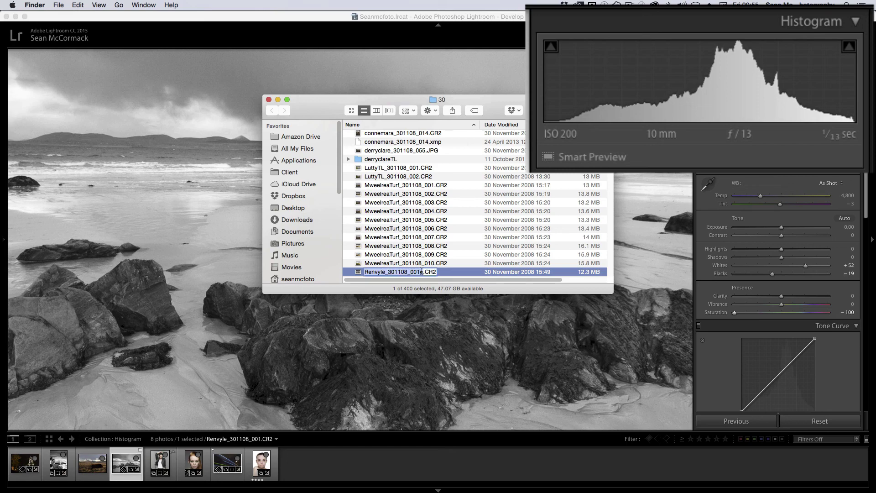
pyautogui.press('Right')
pyautogui.press('BackSpace')
pyautogui.press('Return')
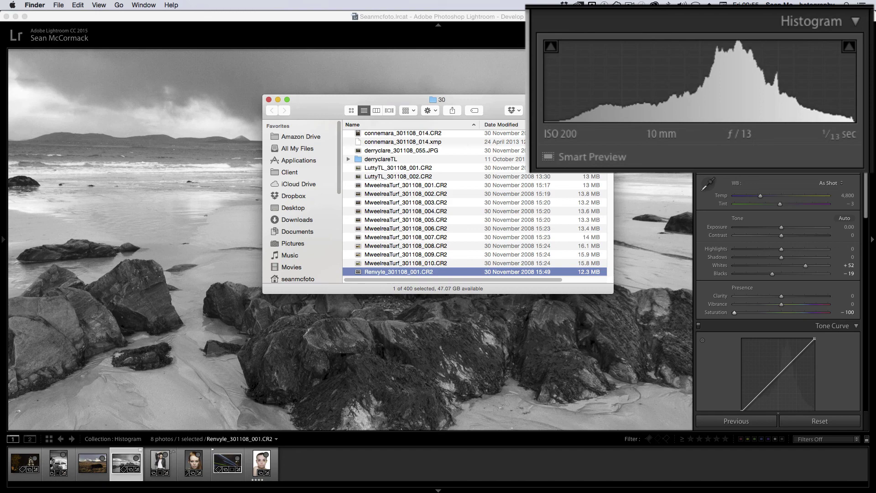
pyautogui.click(585, 17)
pyautogui.click(610, 189)
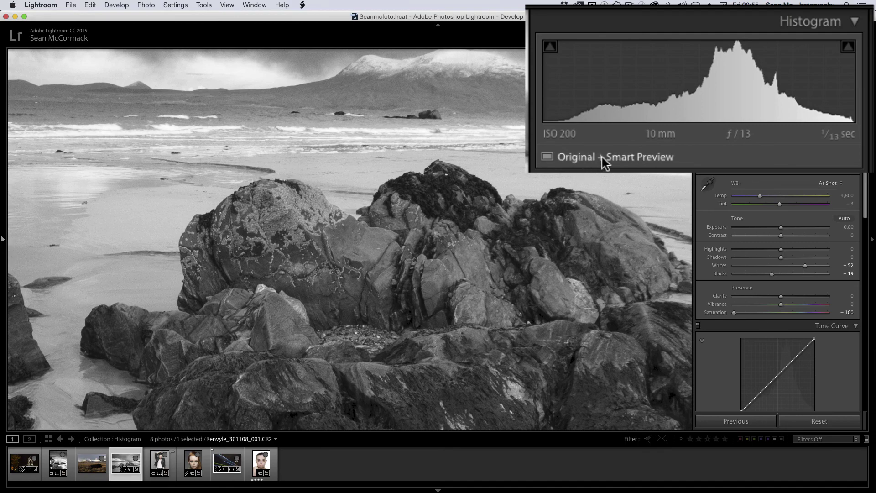
pyautogui.click(480, 302)
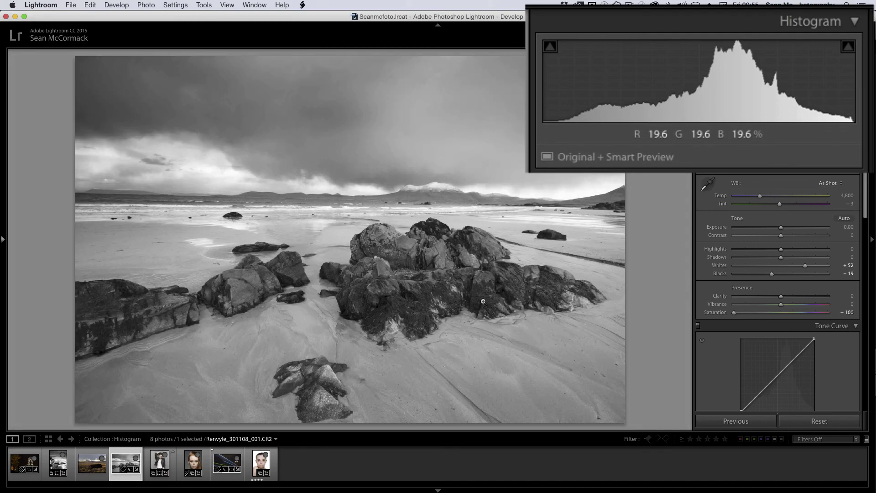